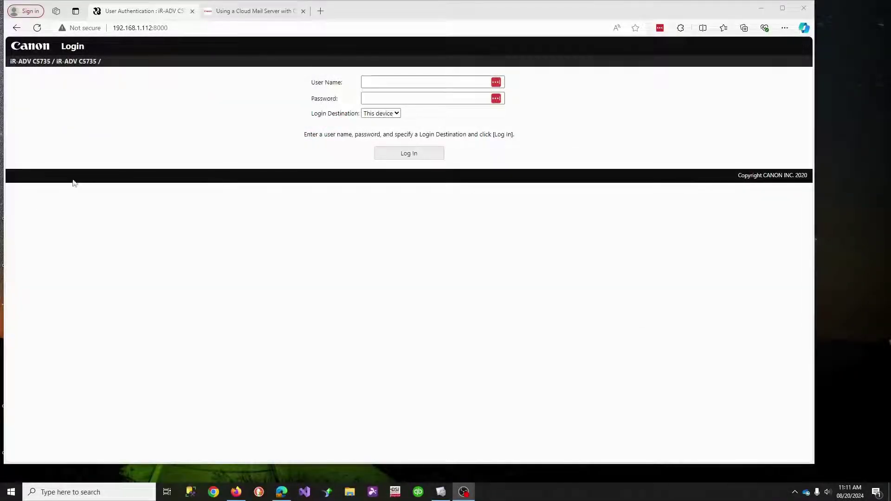
Log in to Remote UI as Administrator with the account password, declining Edge and LastPass password saving
click(180, 29)
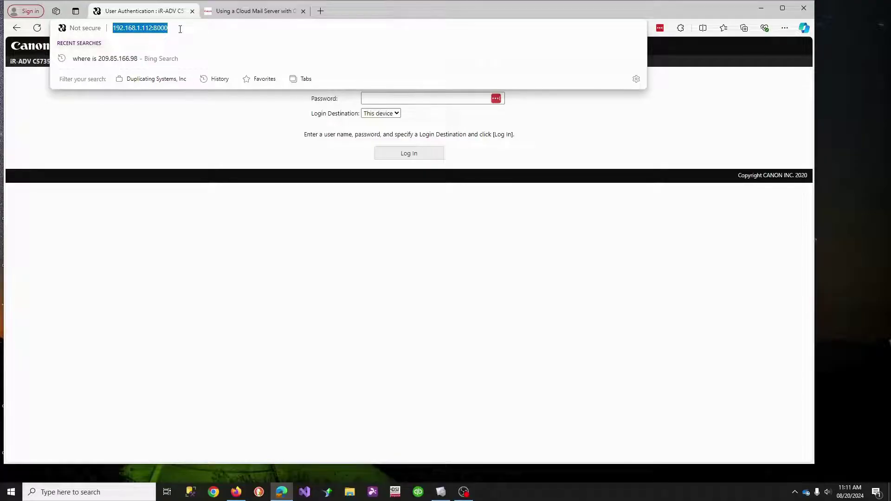
click(180, 29)
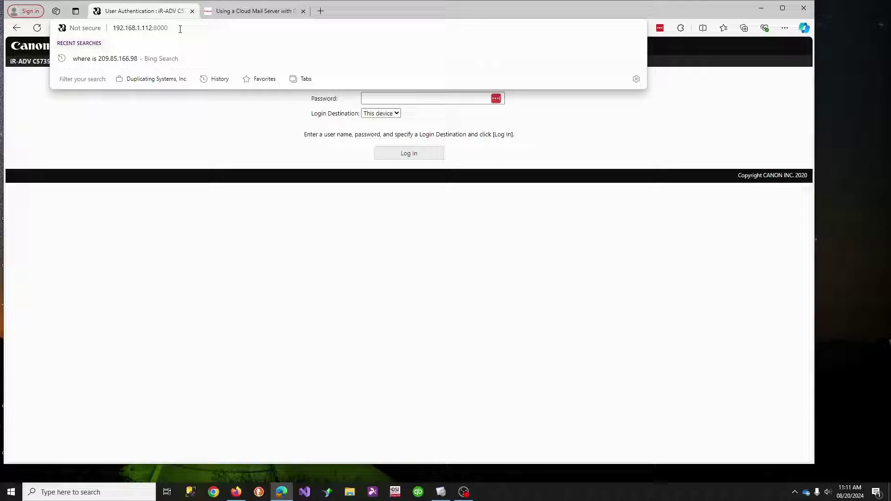
click(113, 153)
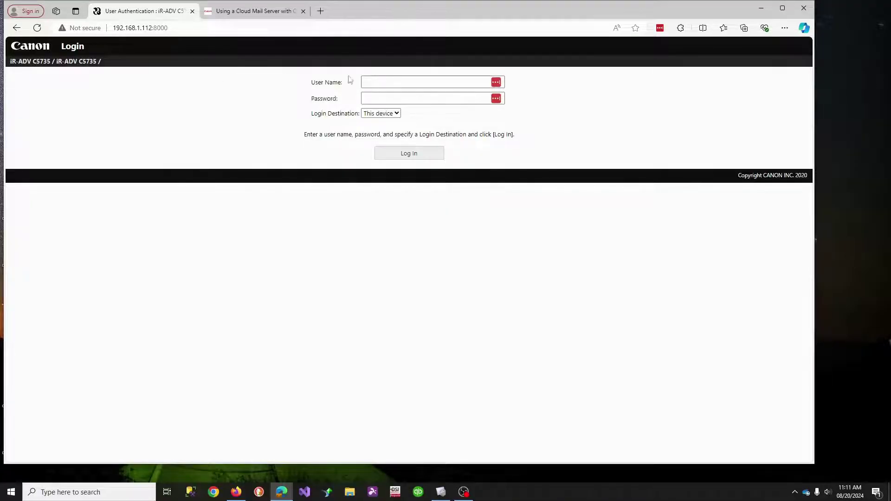
click(405, 80)
text(Admi)
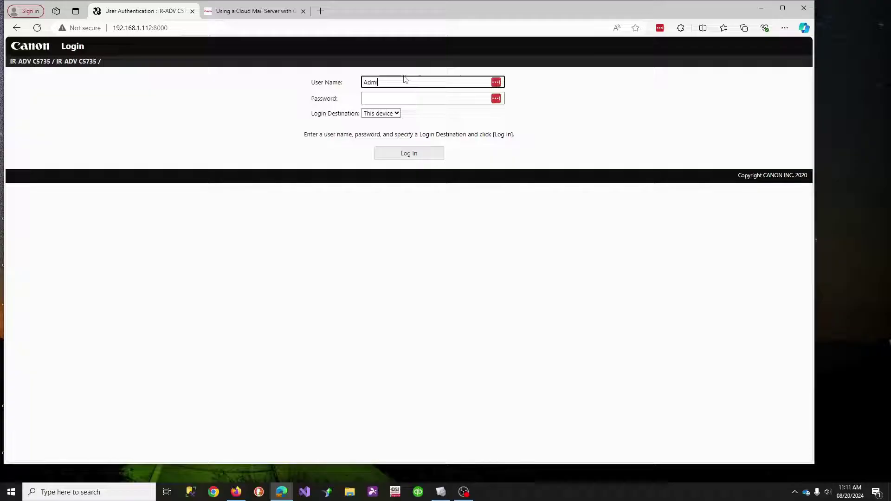
text(nistrator)
key(Tab)
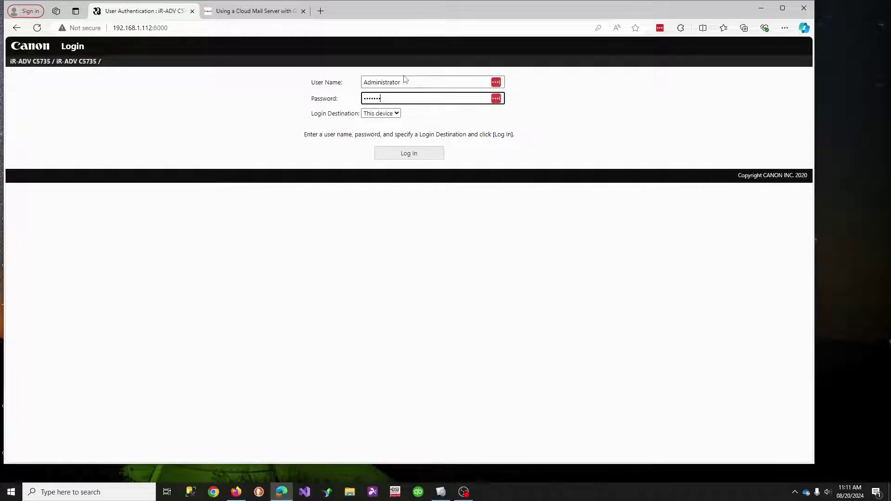
click(422, 152)
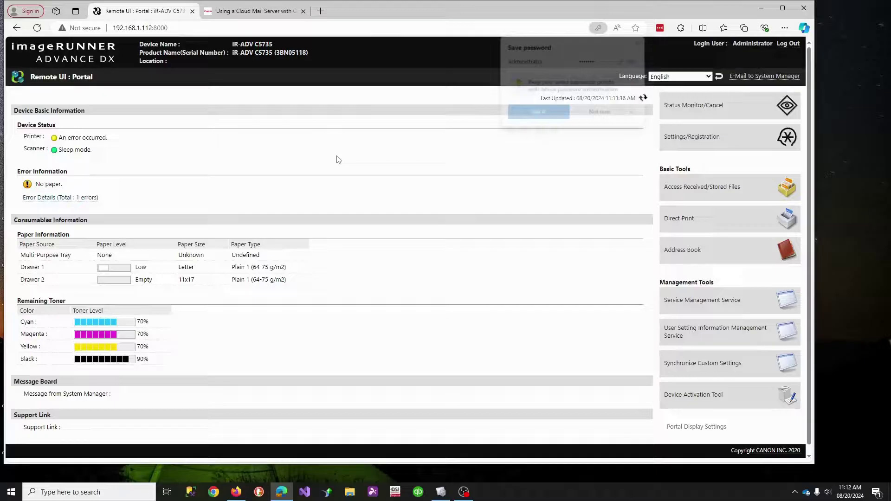
click(602, 114)
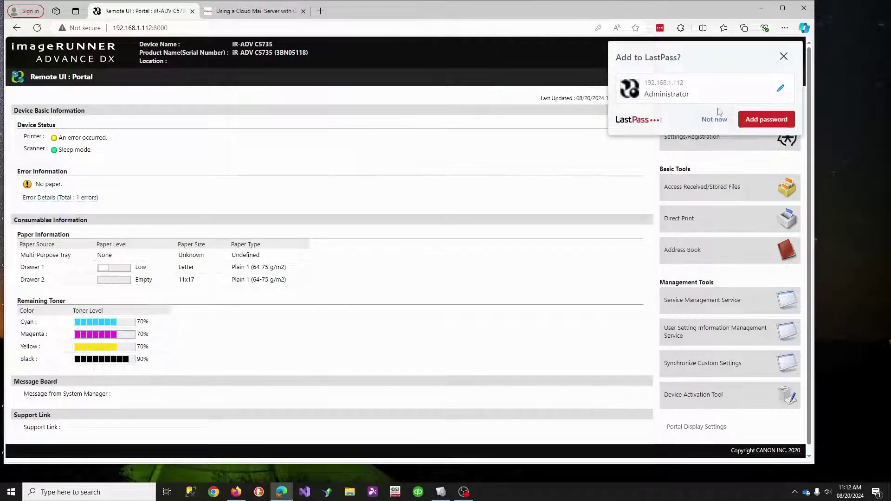
click(713, 122)
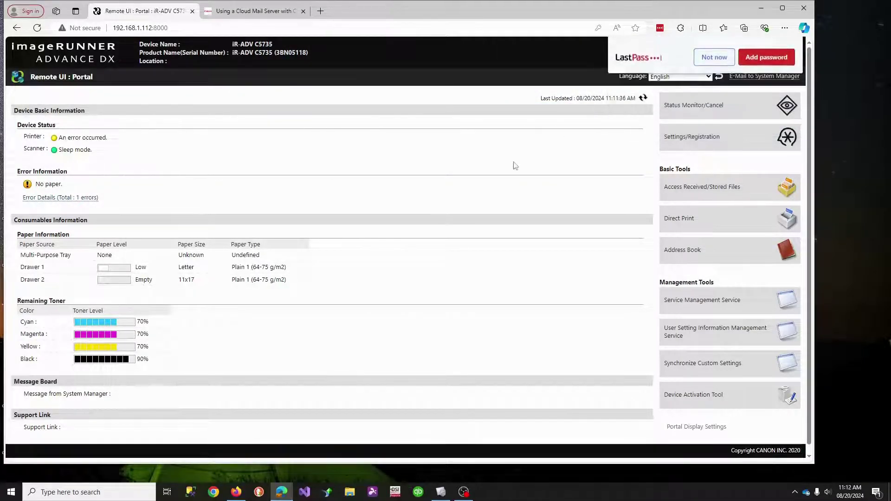
Verify the E-Mail/I-Fax settings use smtp-mail.outlook.com, port 587 with TLS, and save them
click(711, 136)
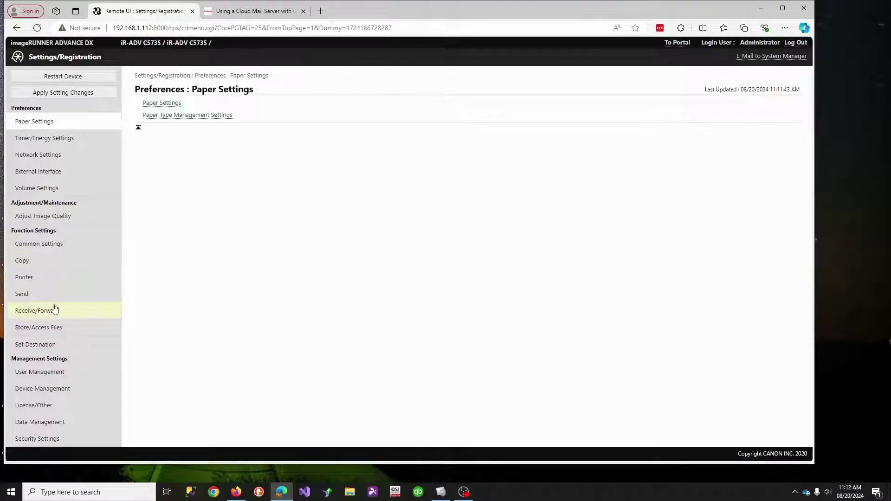
click(20, 296)
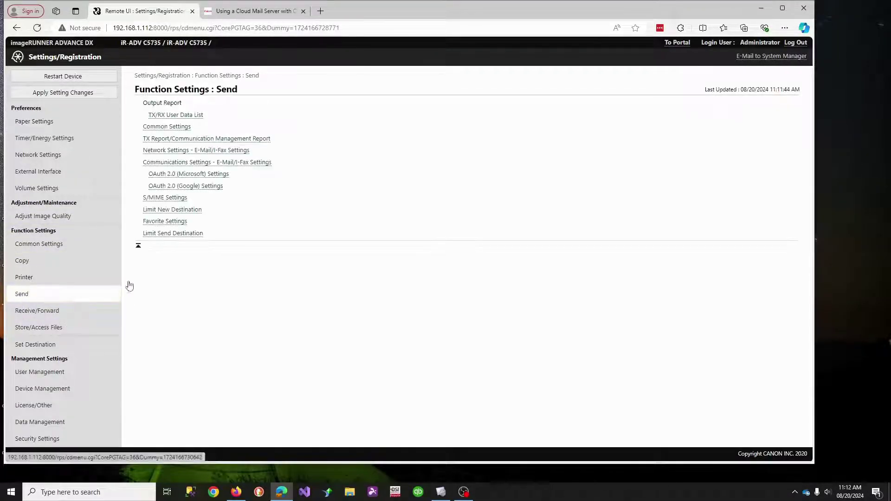
click(166, 154)
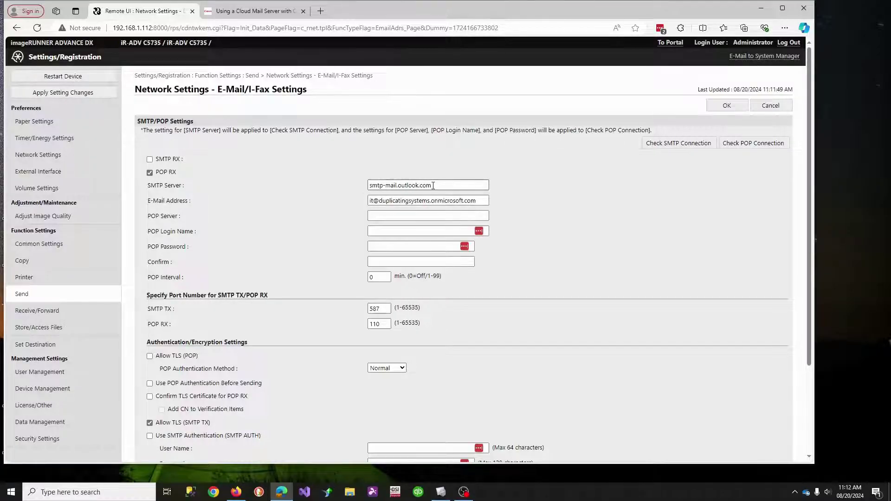
click(433, 186)
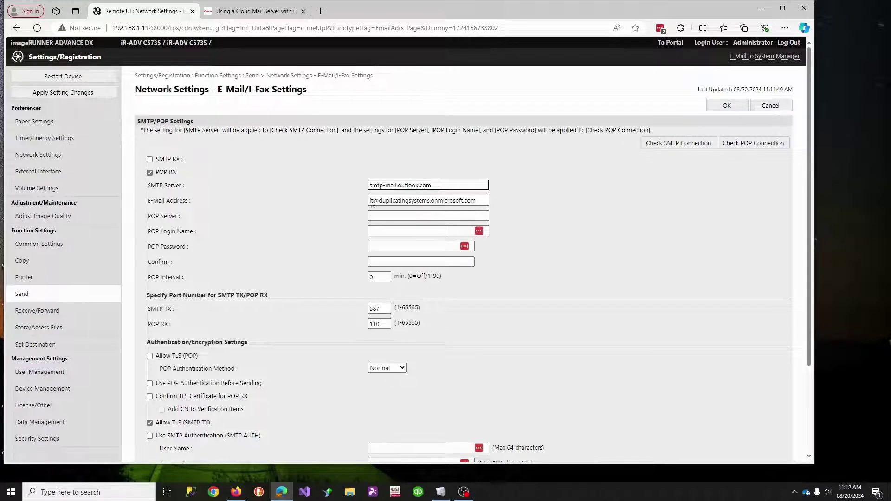
drag(481, 202, 372, 202)
click(418, 201)
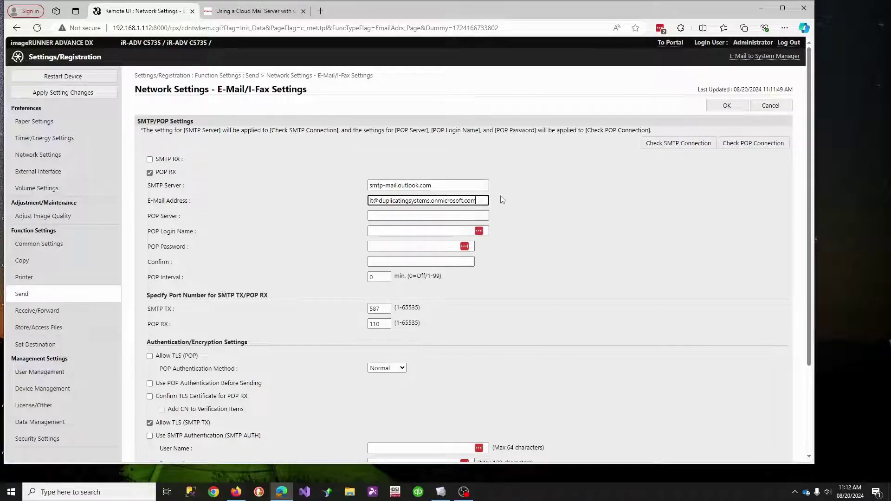
click(737, 106)
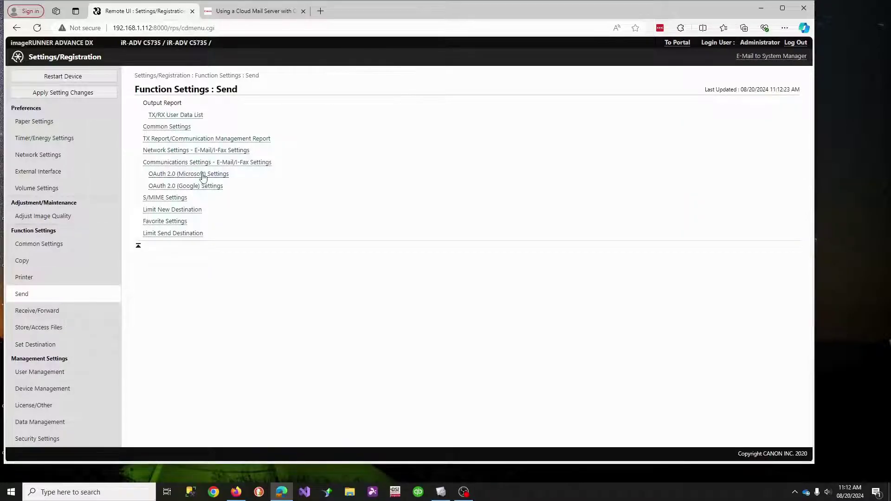
In the OAuth 2.0 (Microsoft) basic settings, enable Use OAuth 2.0 (Microsoft)
click(202, 174)
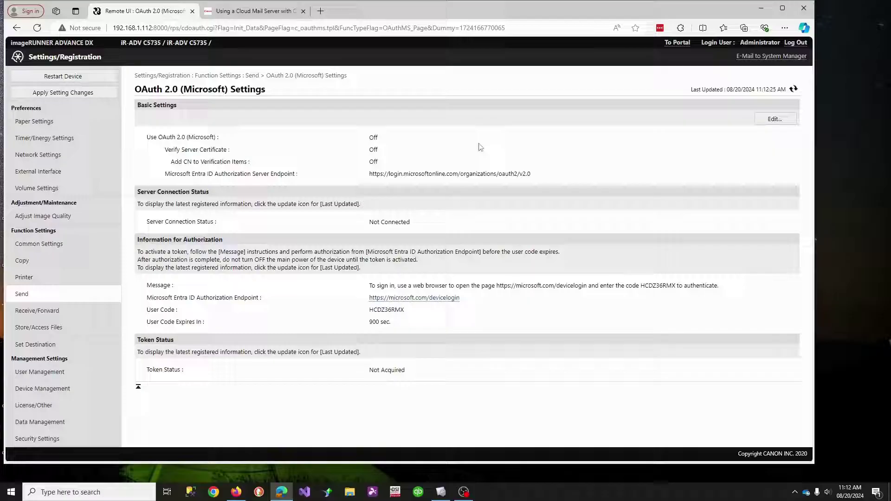
click(771, 119)
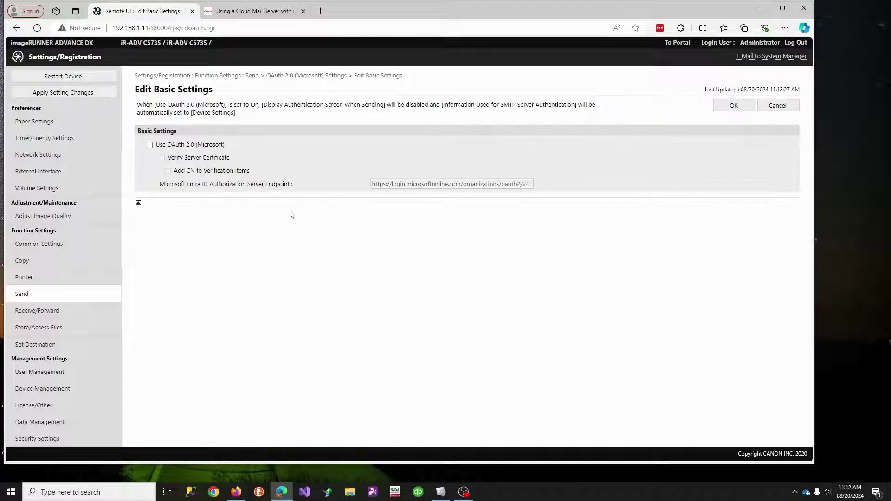
click(172, 145)
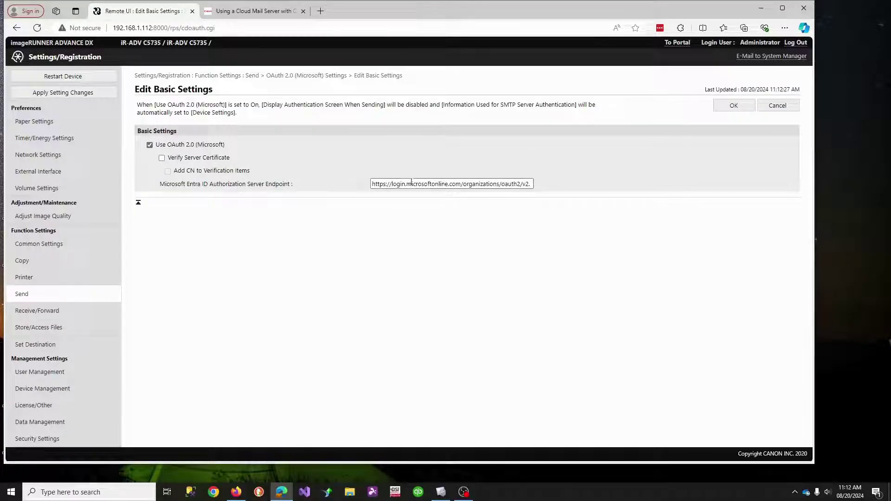
click(467, 183)
Look up the organizations endpoint URL in the Canon manual for the Authorization Server Endpoint field
click(255, 11)
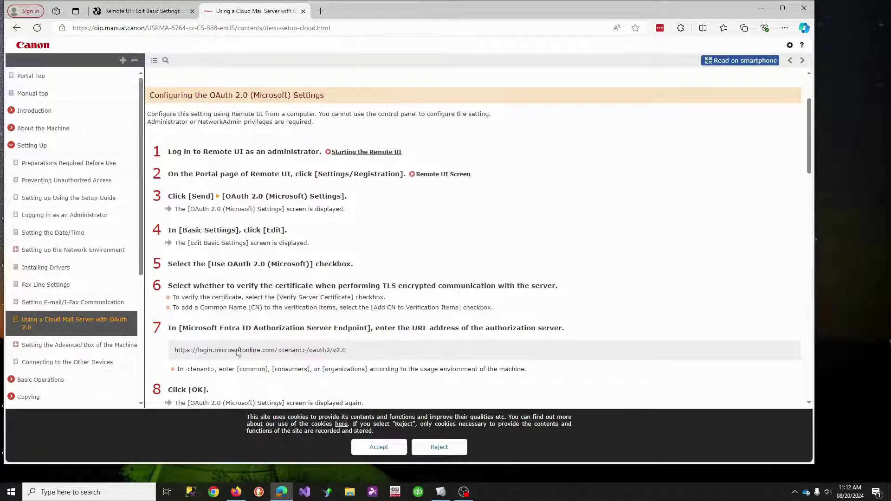
scroll(224, 295, down, 1)
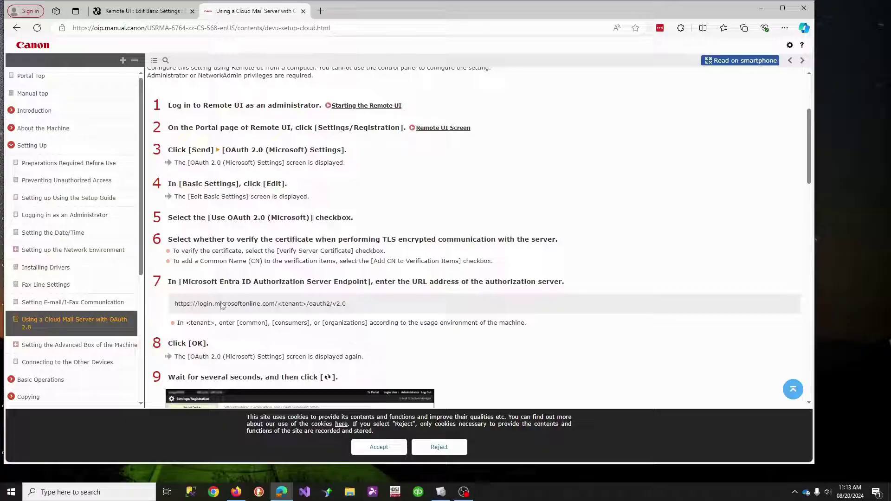
click(184, 10)
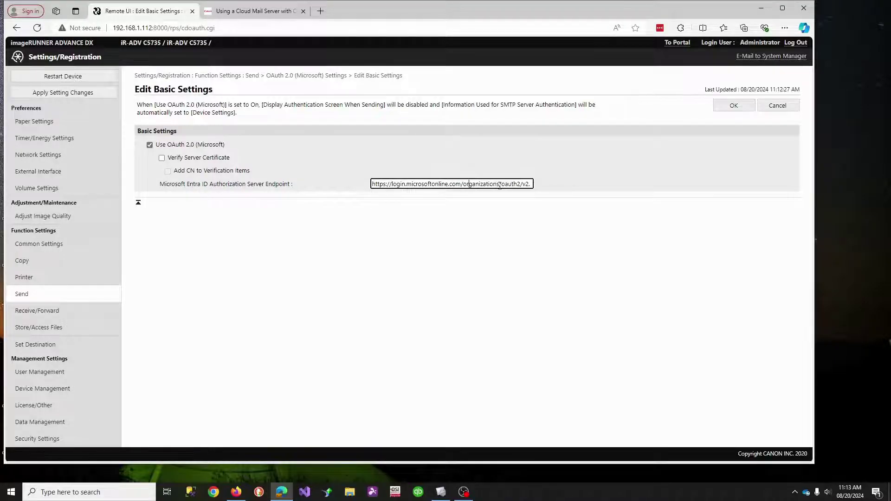
click(228, 12)
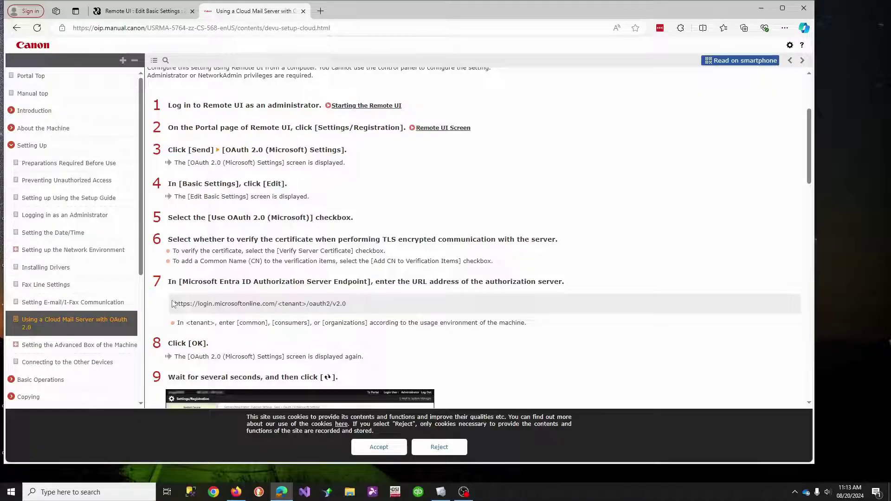
drag(173, 303, 516, 323)
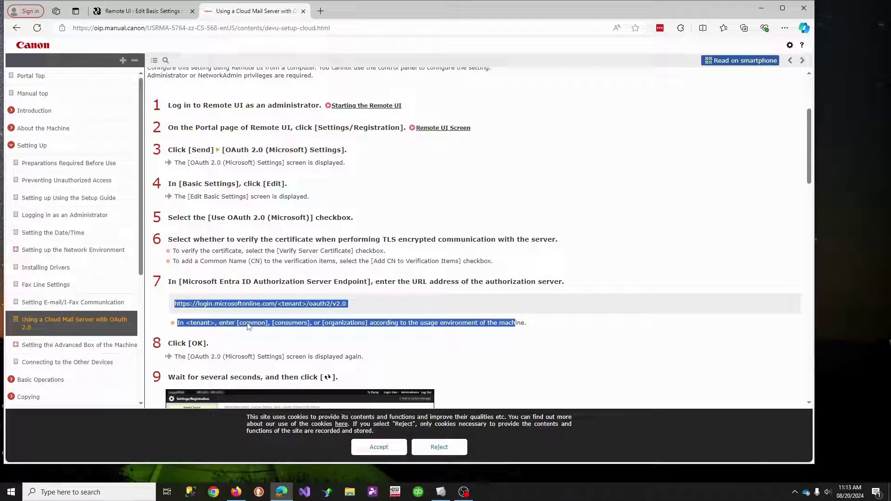
click(289, 328)
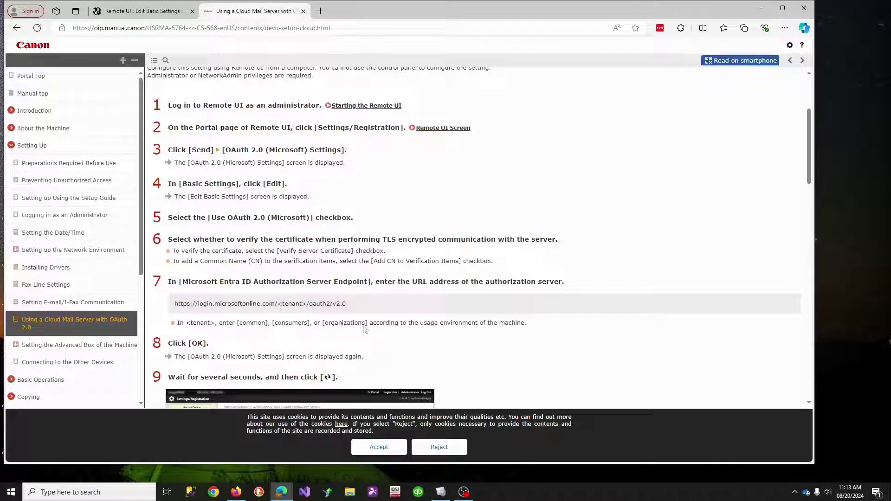
click(133, 11)
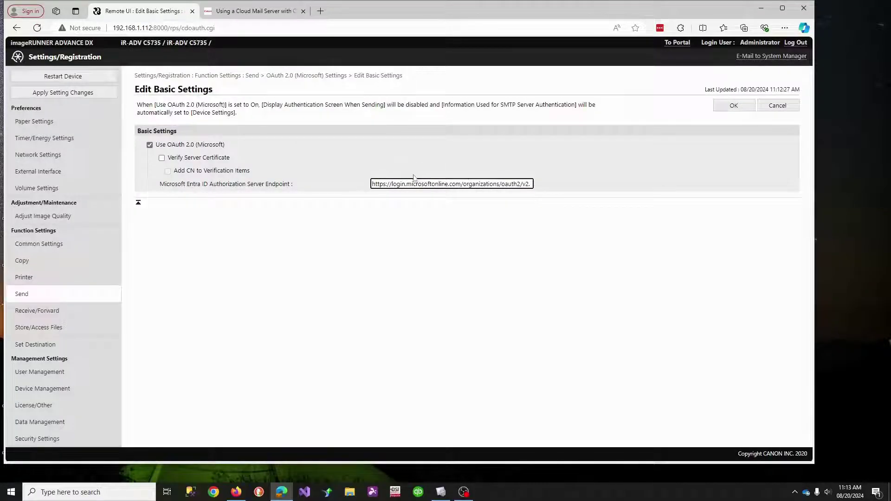
Save the OAuth basic settings, refresh to get a new User Code, copy it, and open the devicelogin link
click(733, 109)
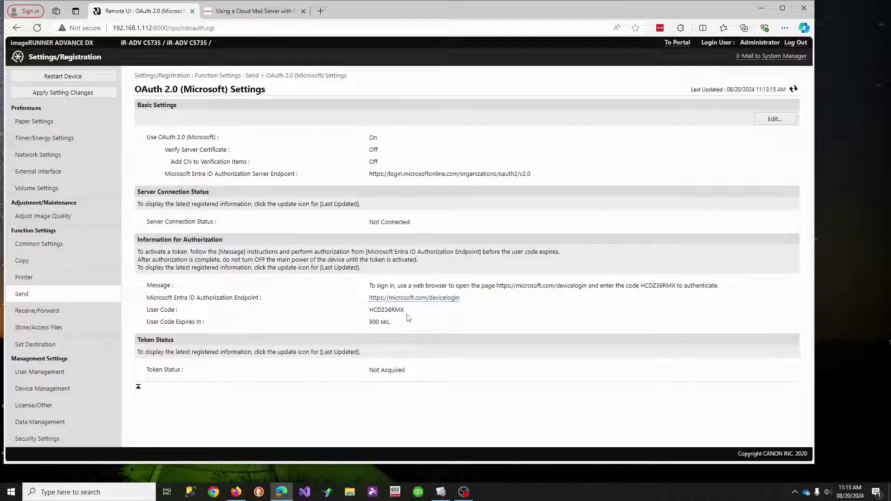
click(794, 89)
drag(406, 317, 370, 310)
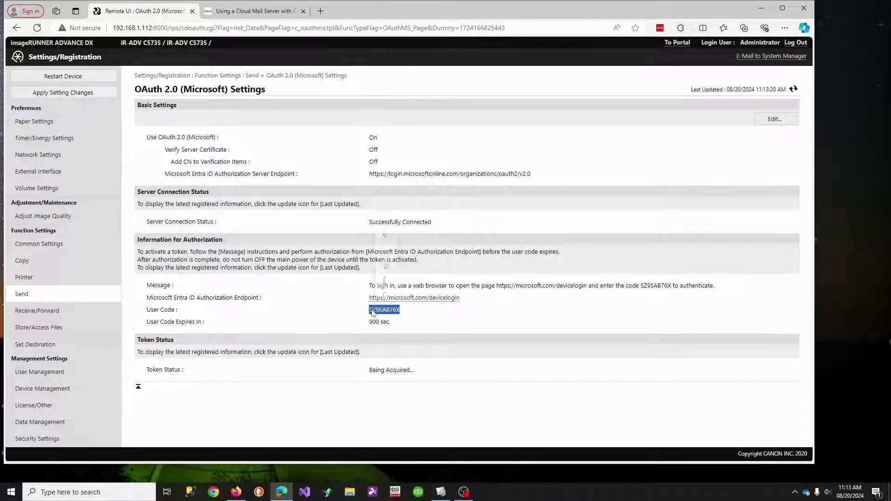
right_click(374, 308)
click(399, 132)
click(432, 298)
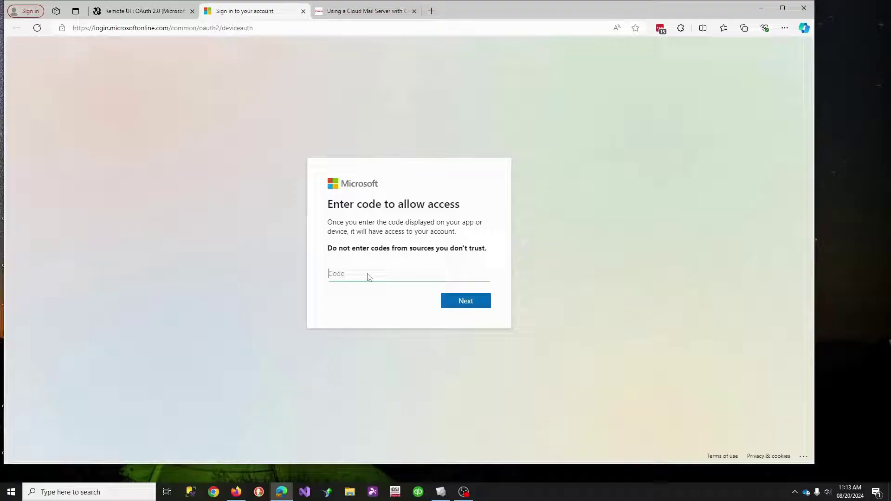
right_click(369, 277)
click(400, 345)
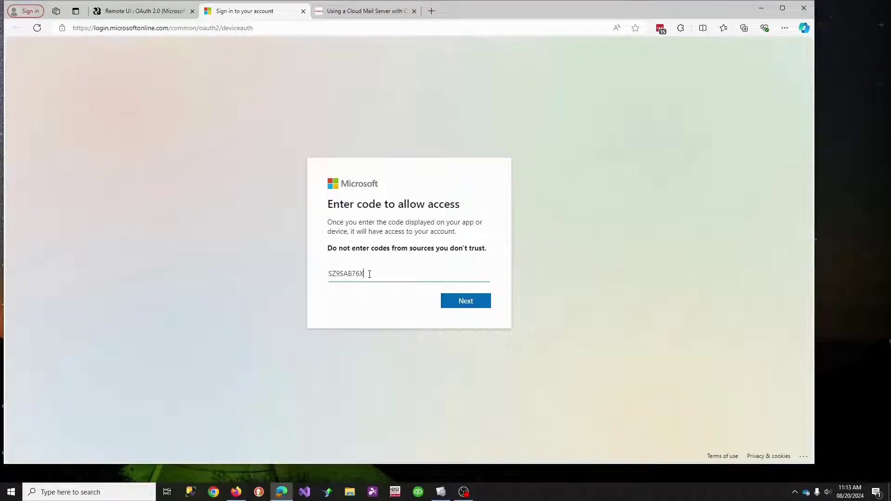
click(466, 302)
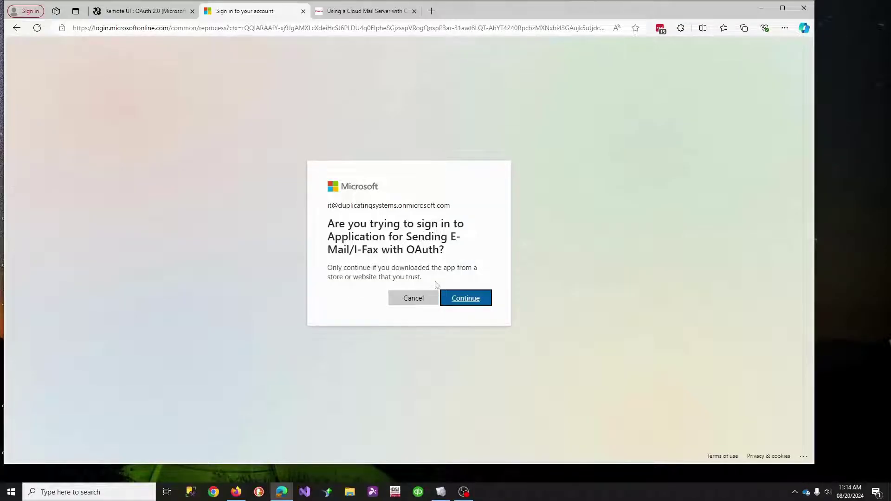
click(457, 299)
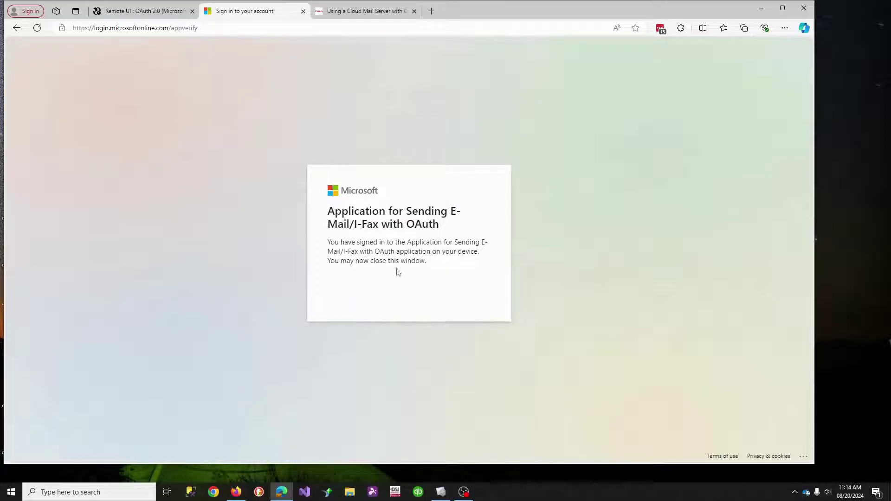
drag(333, 262, 423, 263)
click(422, 263)
click(303, 11)
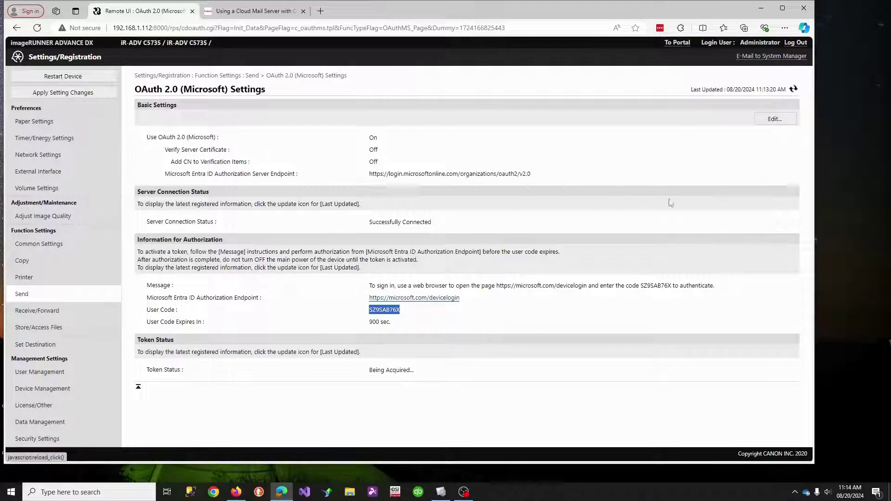
Refresh until Token Status reads Active, then open Remote Operation Viewer and reset the copier's panel
drag(412, 368, 369, 370)
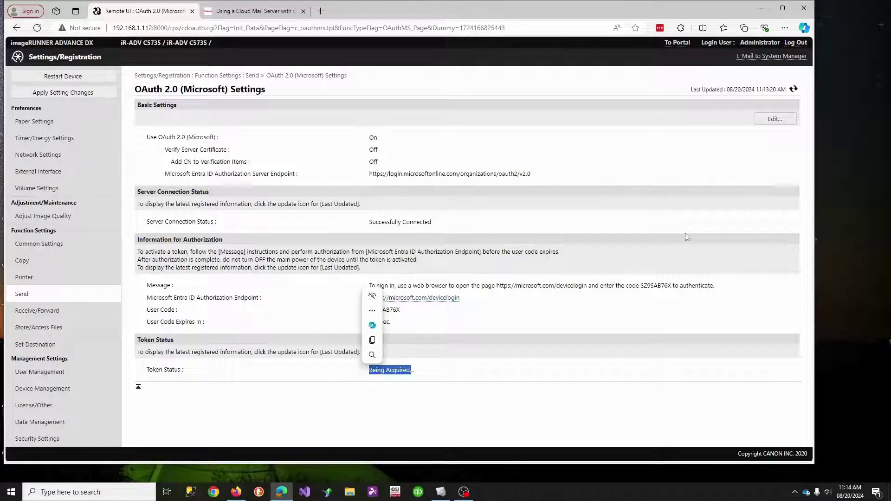
click(794, 89)
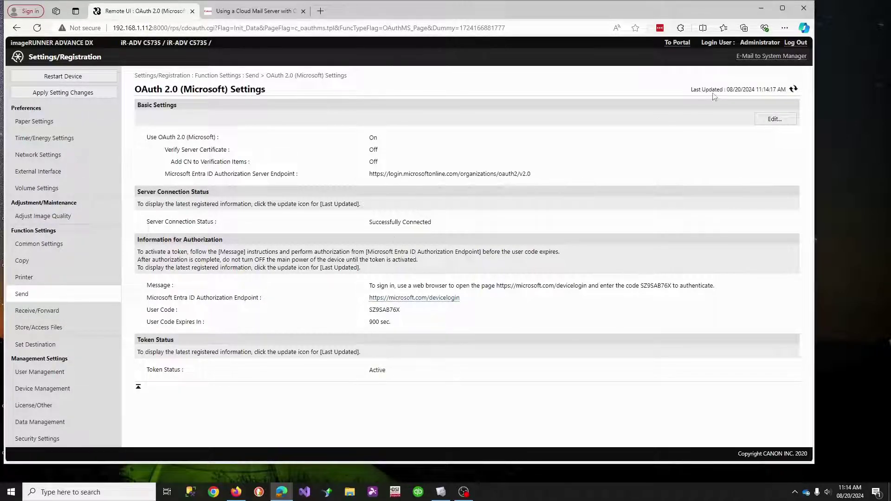
click(441, 492)
click(676, 264)
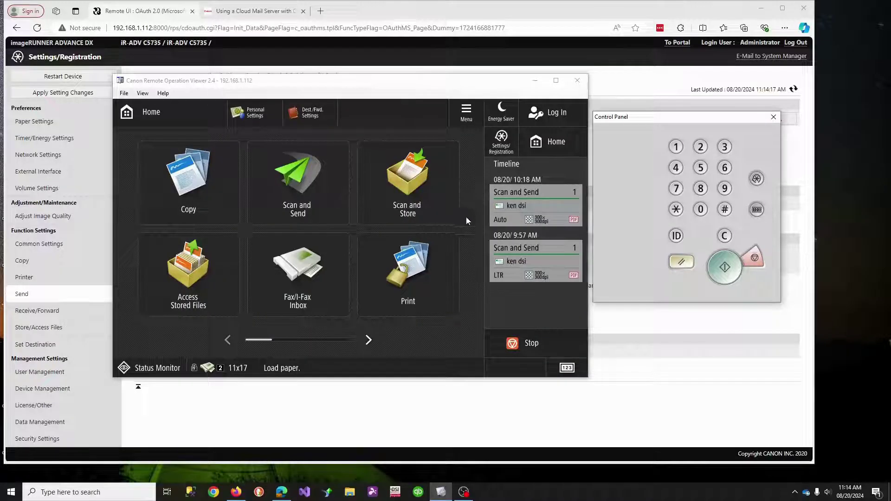
Recall the previous Scan and Send job from the Timeline and send a one-page test scan
click(538, 197)
click(538, 196)
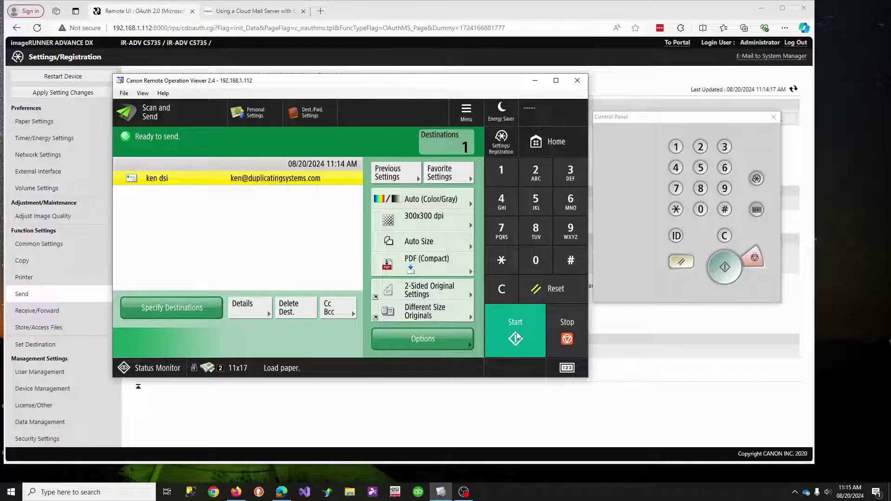
click(517, 332)
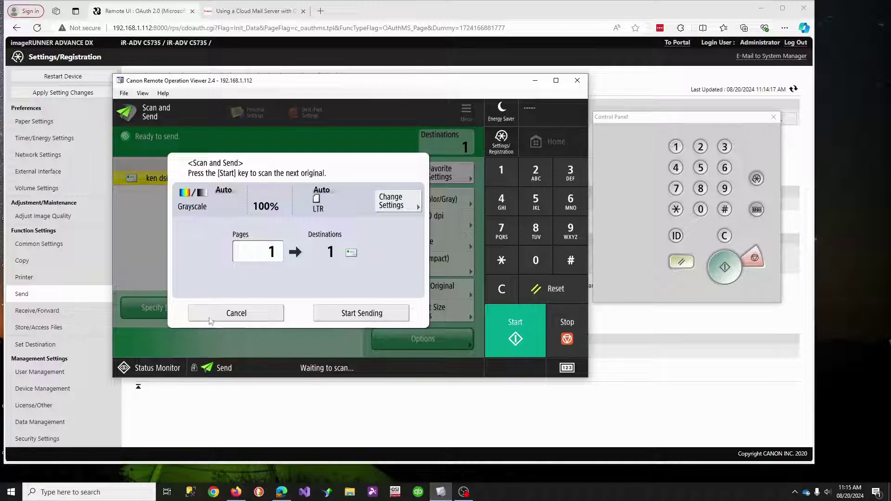
click(364, 315)
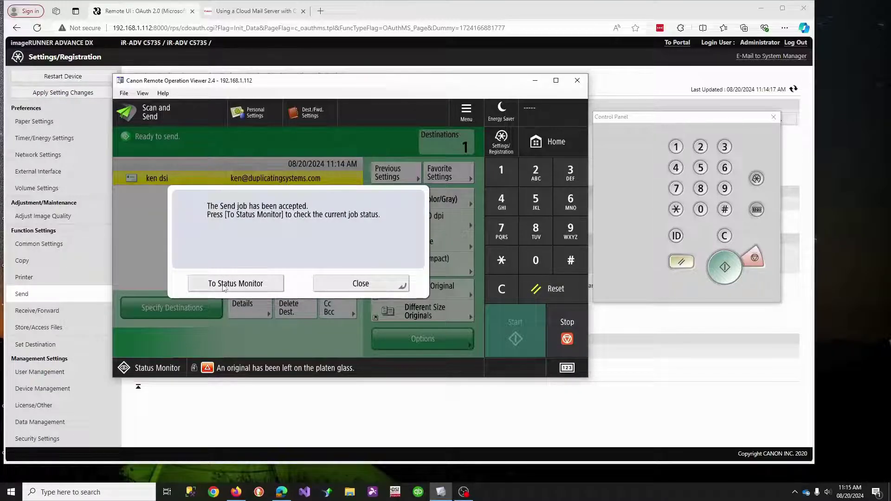
Review the 11:14 AM e-mail entry in the Send Job Log, then close the Status Monitor
click(223, 289)
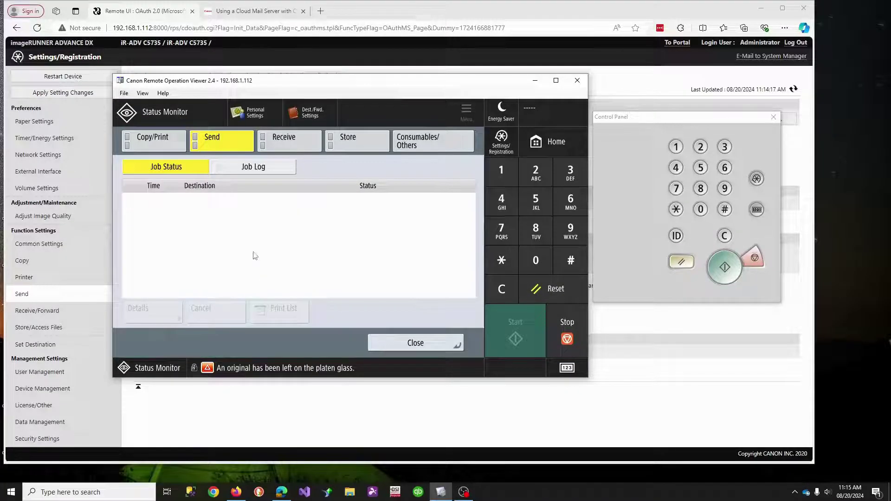
click(246, 170)
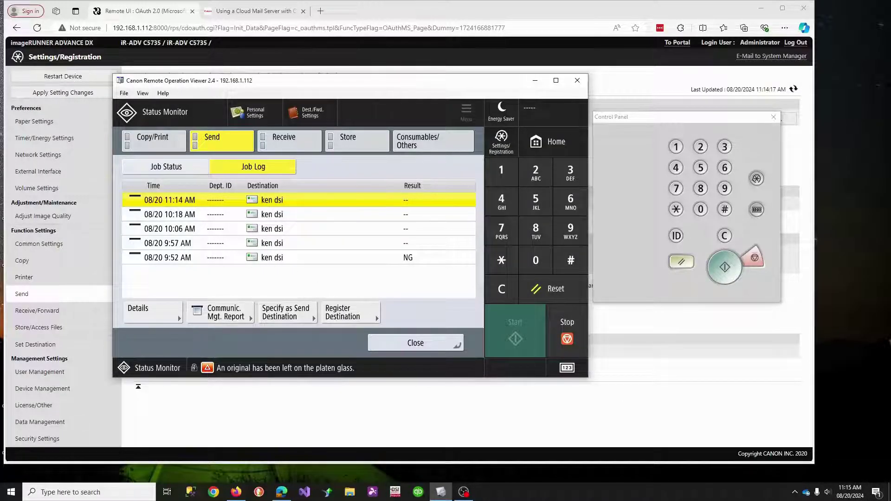
key(alt+Tab)
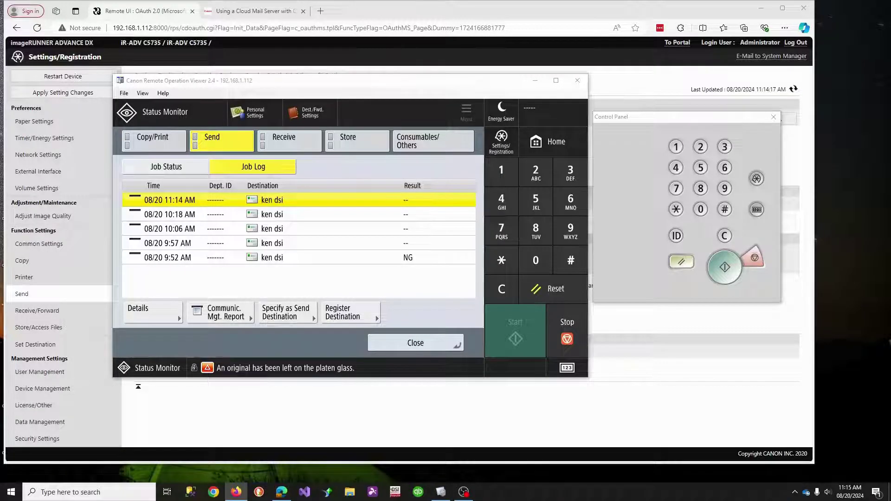
click(422, 347)
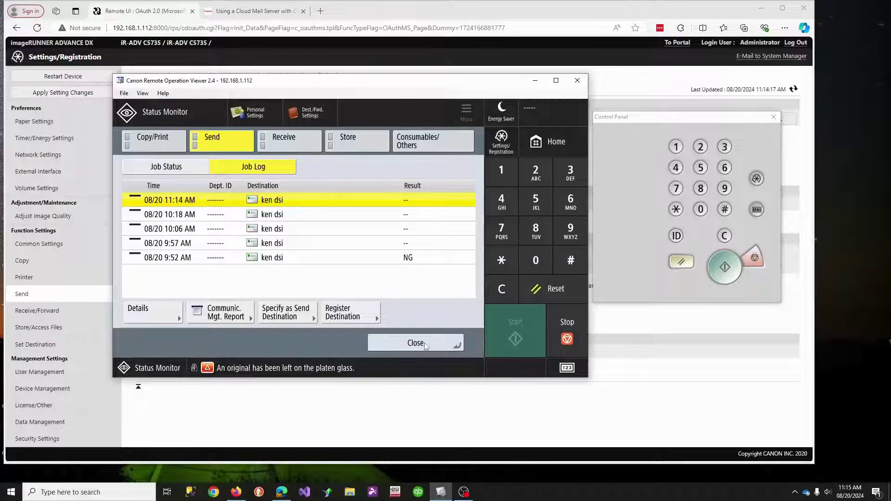
click(424, 343)
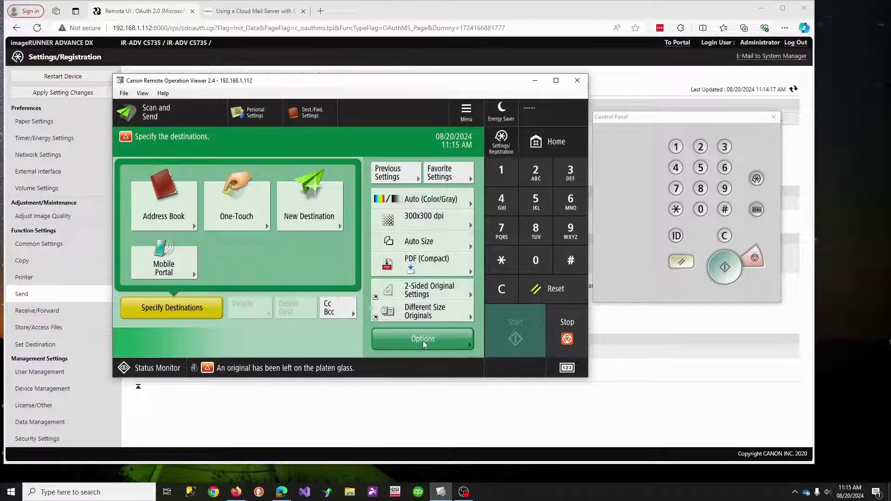